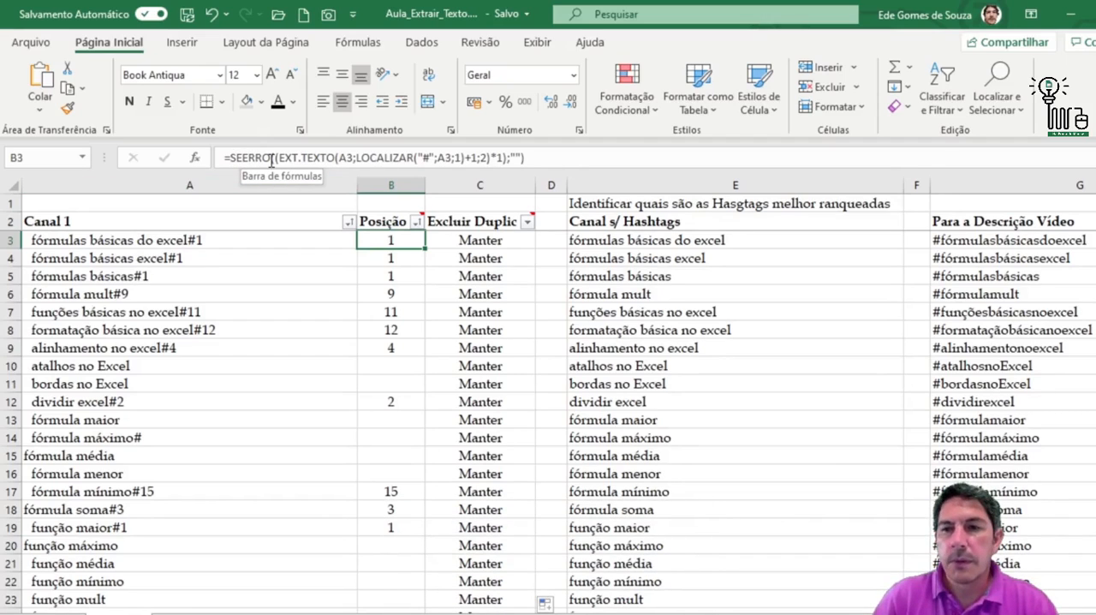
Review the formulas in B3, C3 and C4, and the filter options of the Excluir Duplic column
click(270, 160)
text(()
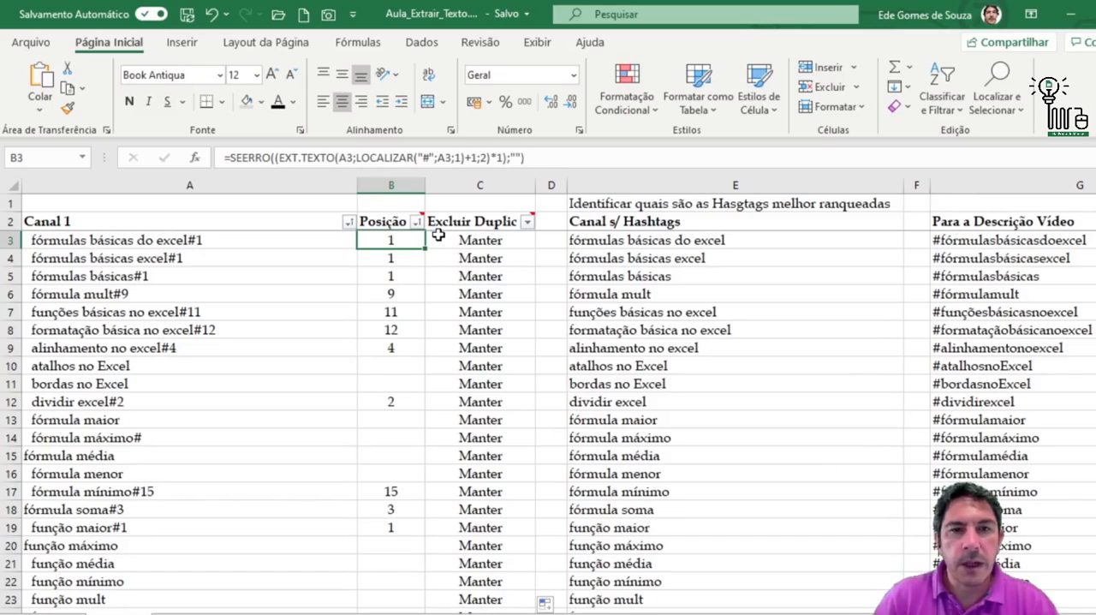
click(505, 246)
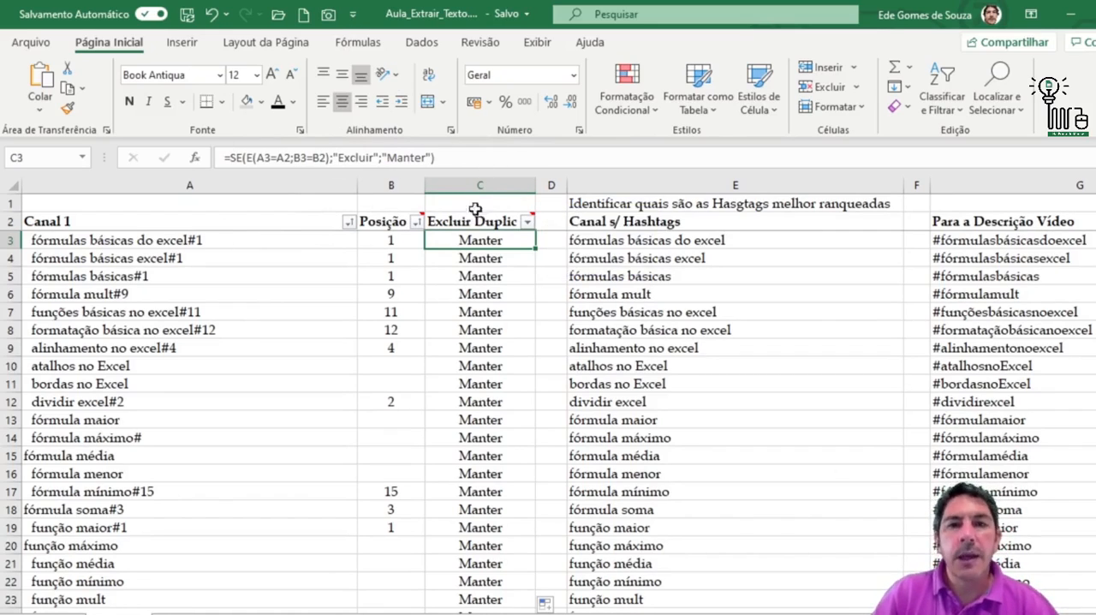
click(528, 224)
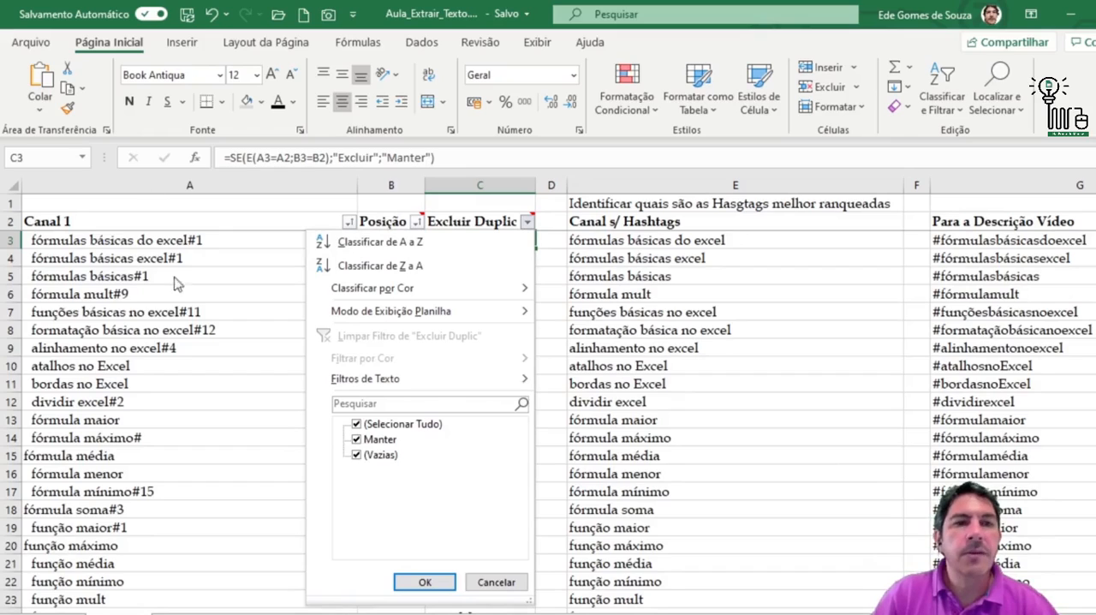
click(495, 583)
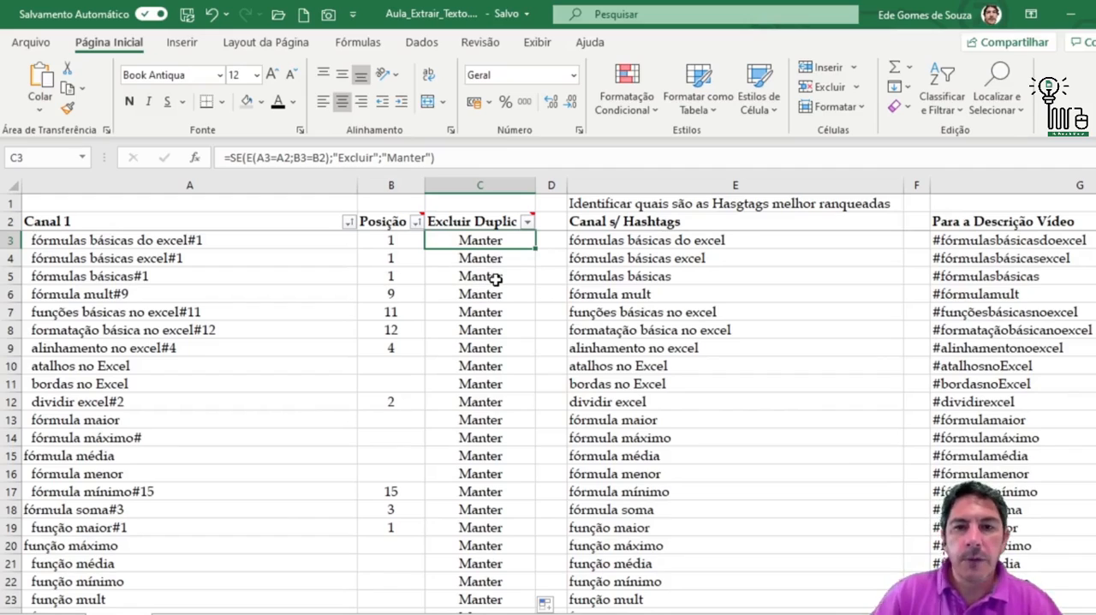
key(Down)
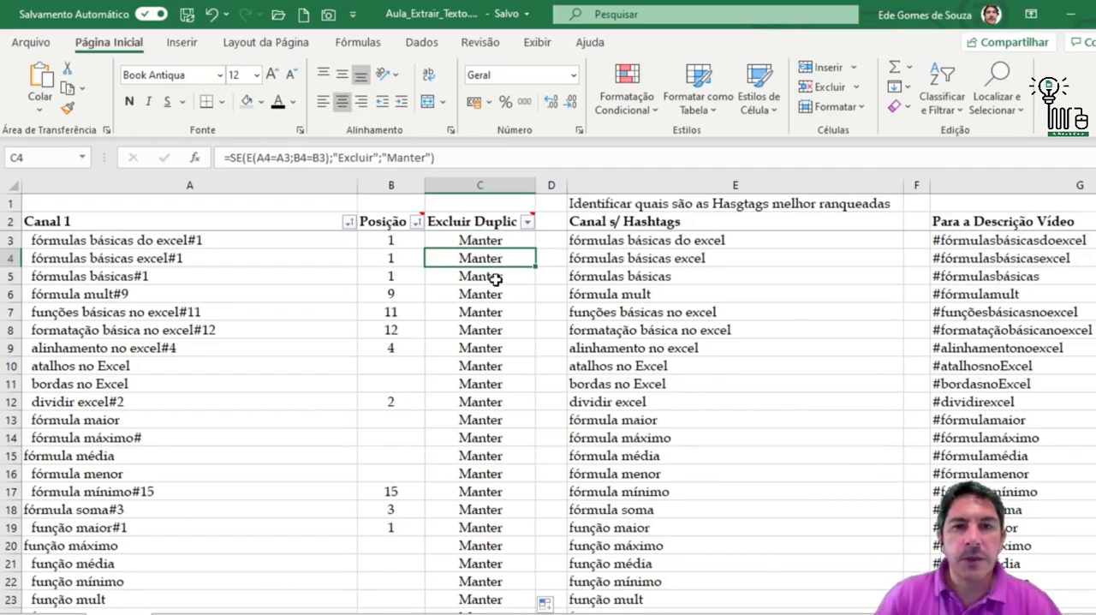
Clear C3 and begin a SE formula there with a nested E function as its logical test
click(498, 240)
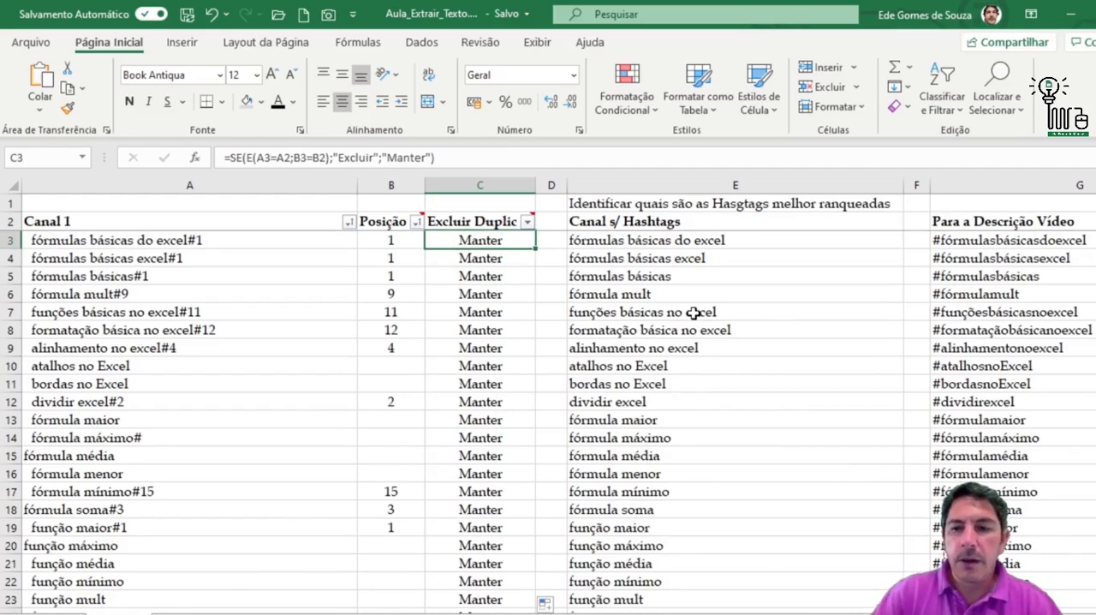
key(Delete)
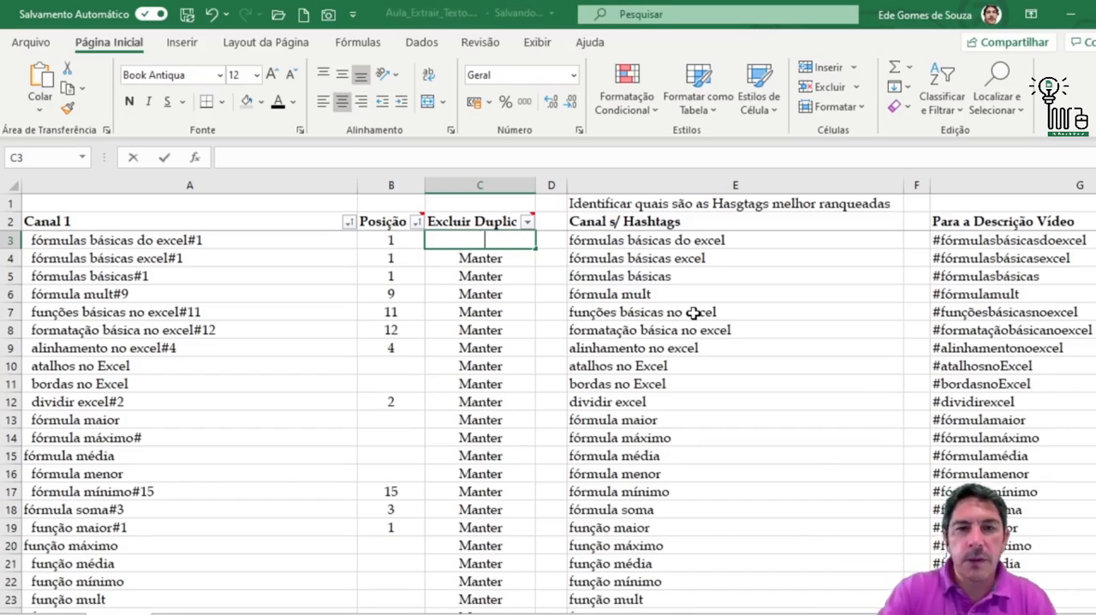
text(=)
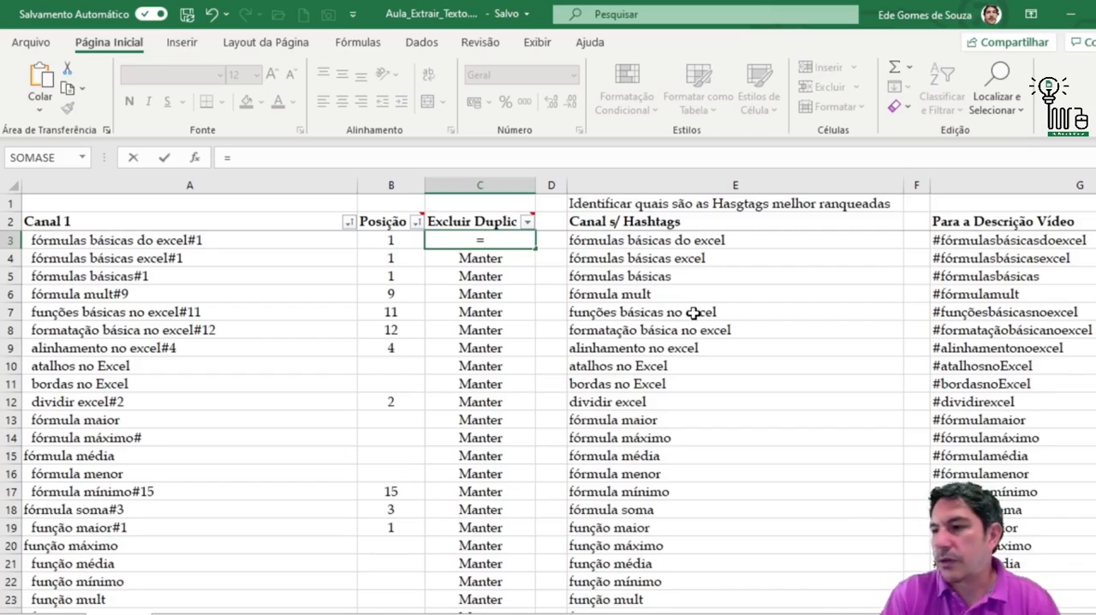
text(se)
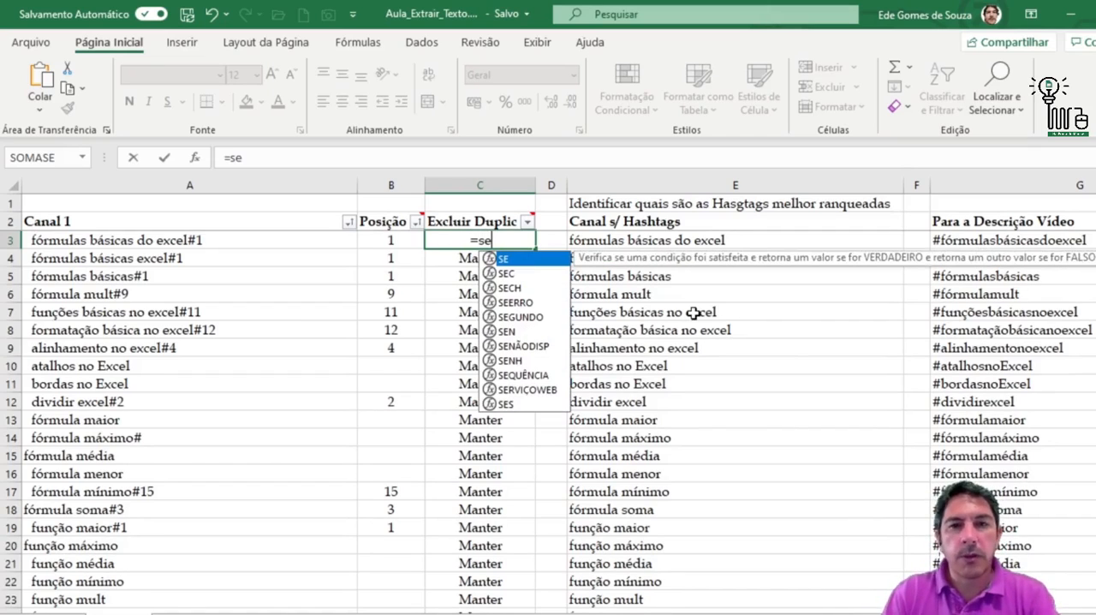
text(()
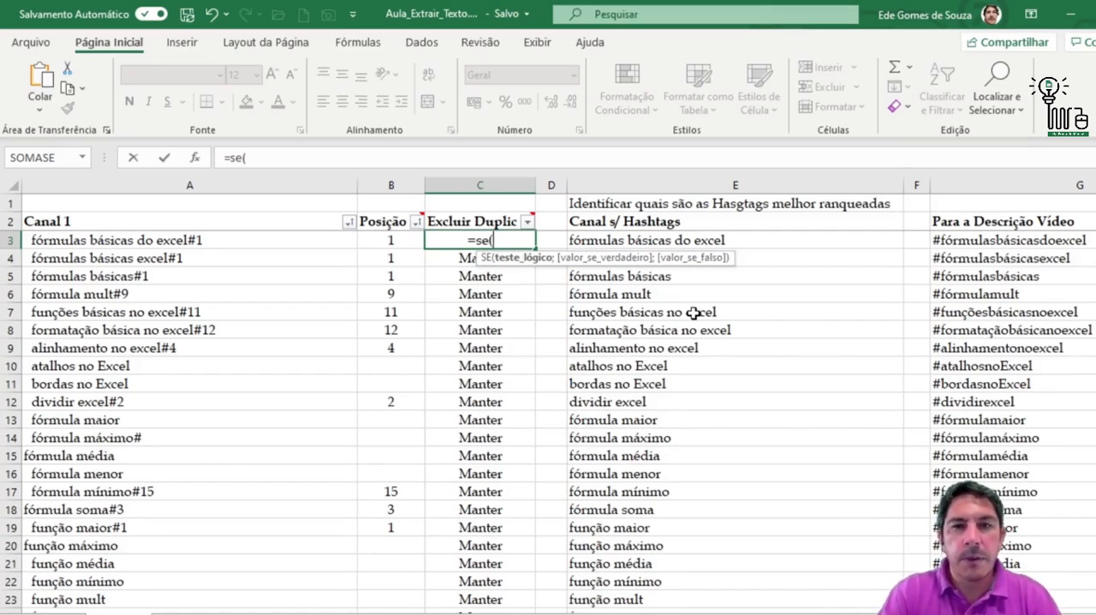
text(e)
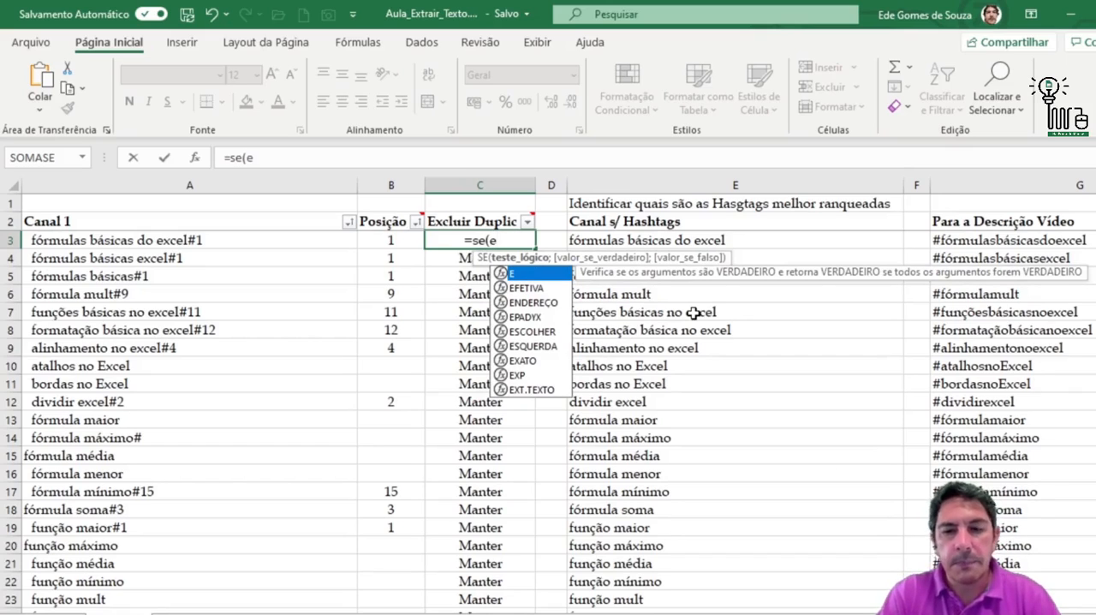
text(()
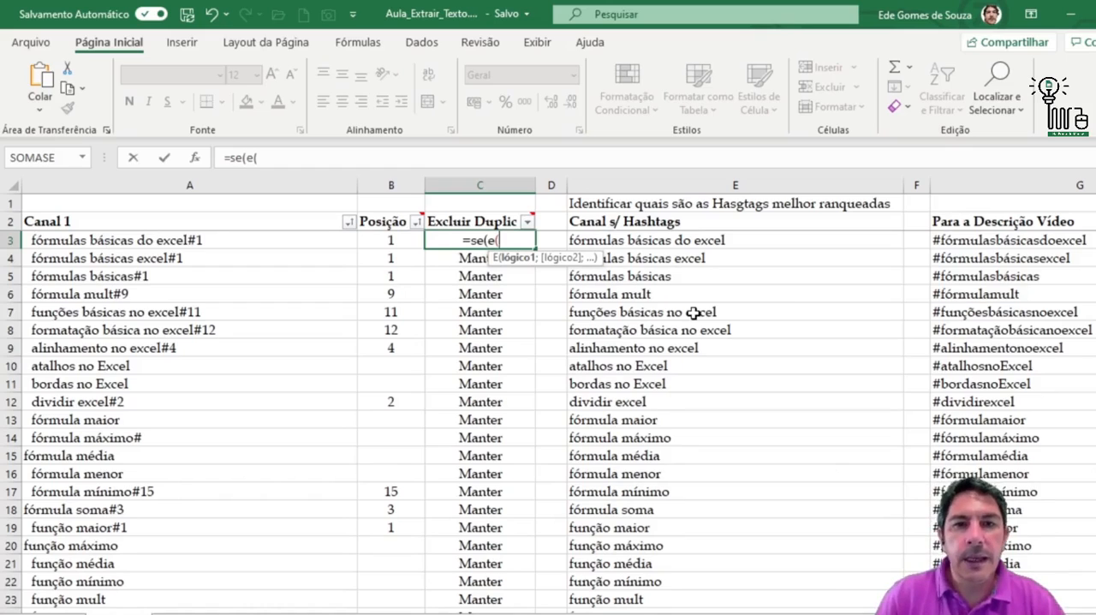
Give the E function in C3 the conditions A3=A2 and B3=B2, and close it
click(104, 242)
text(=)
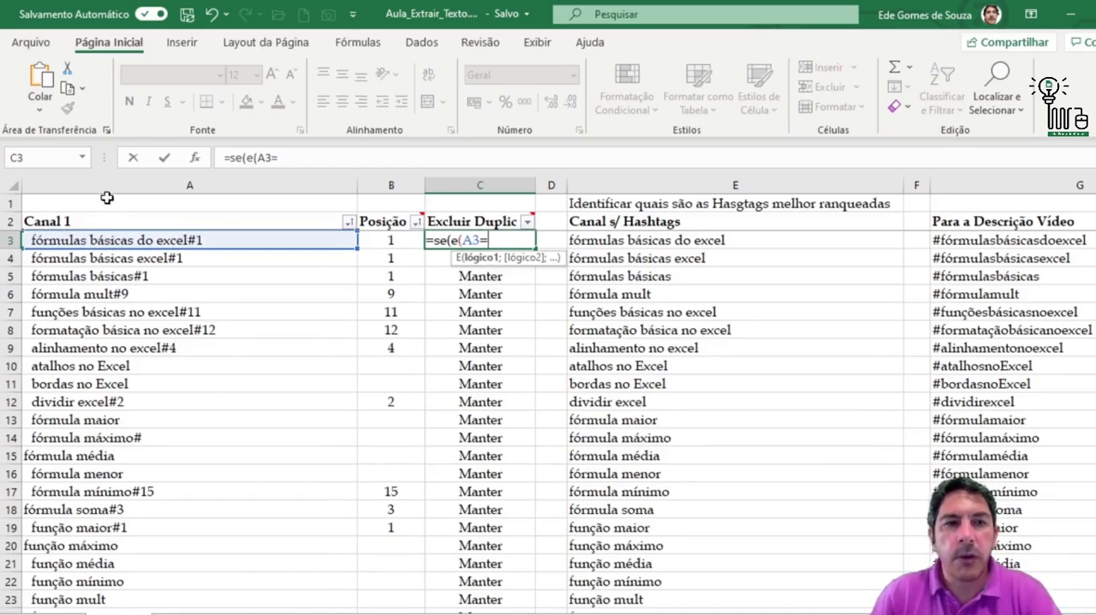
click(91, 221)
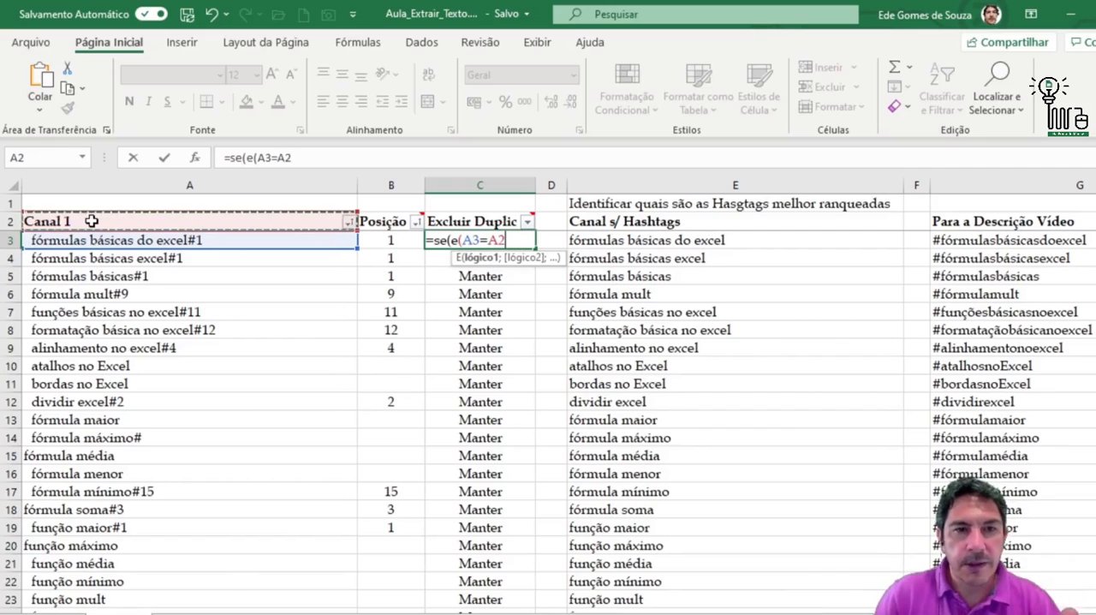
text(;)
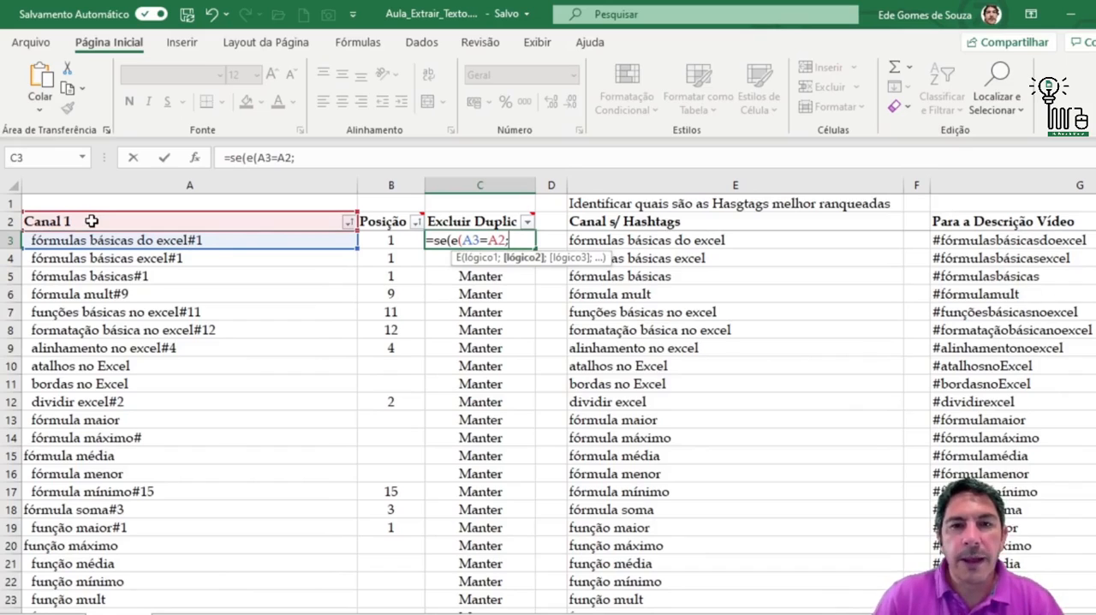
click(389, 241)
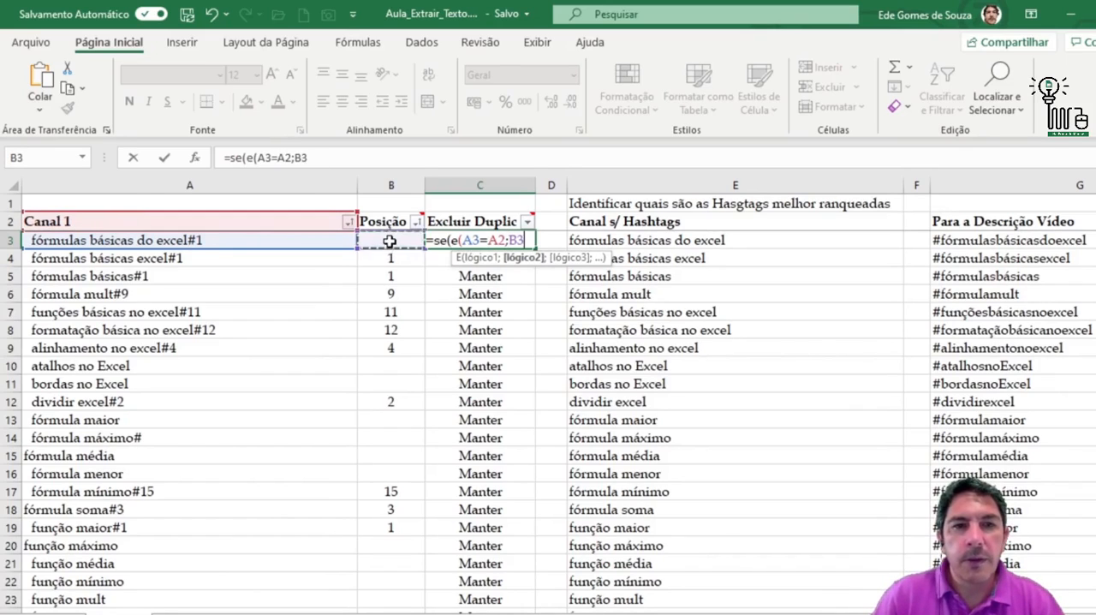
text(=)
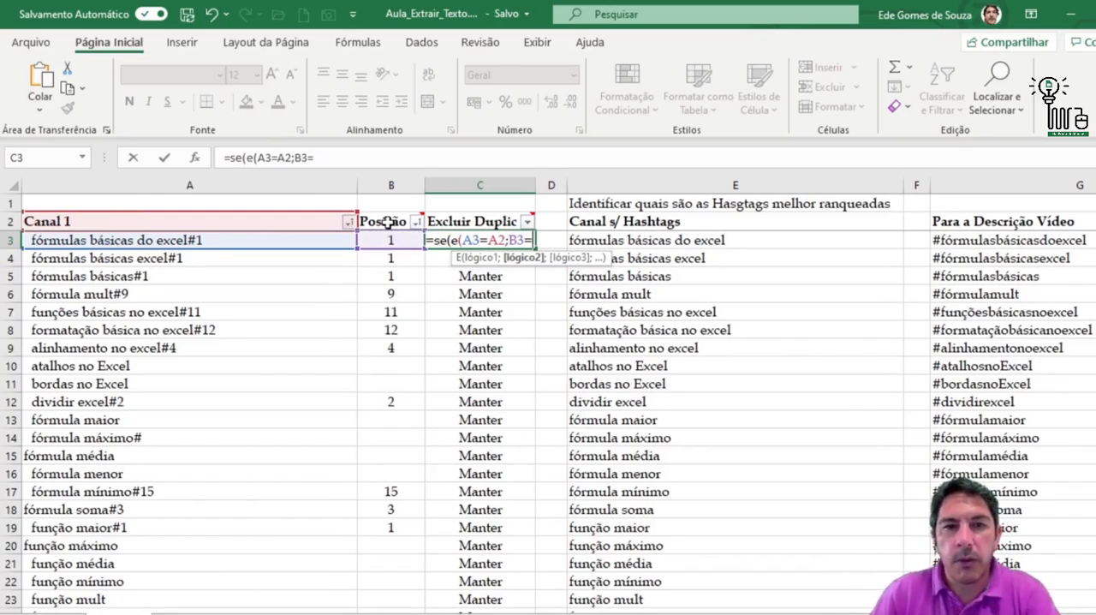
click(388, 220)
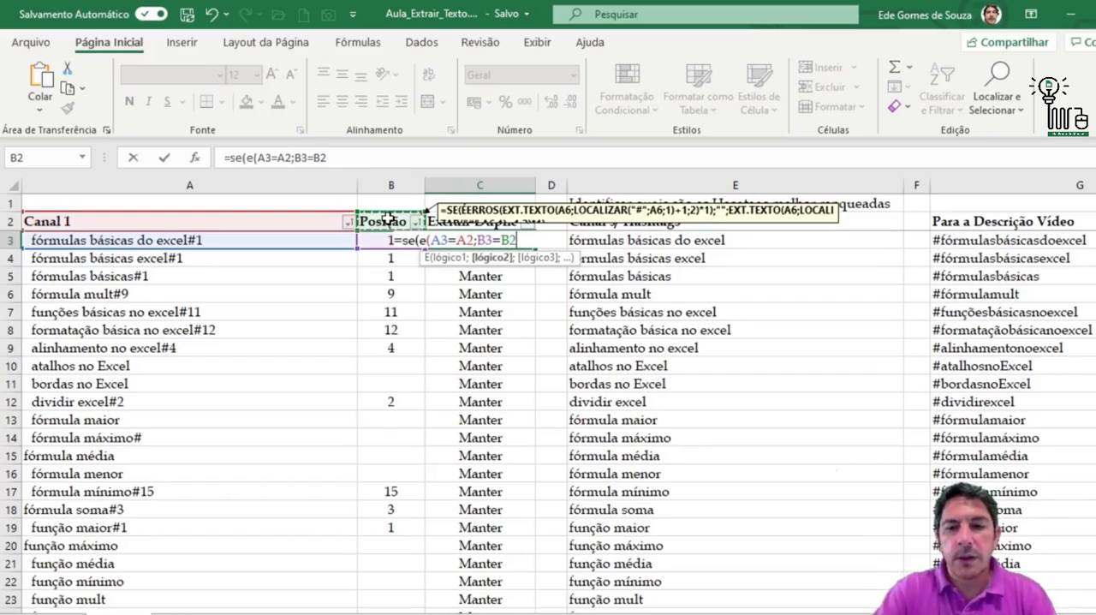
text())
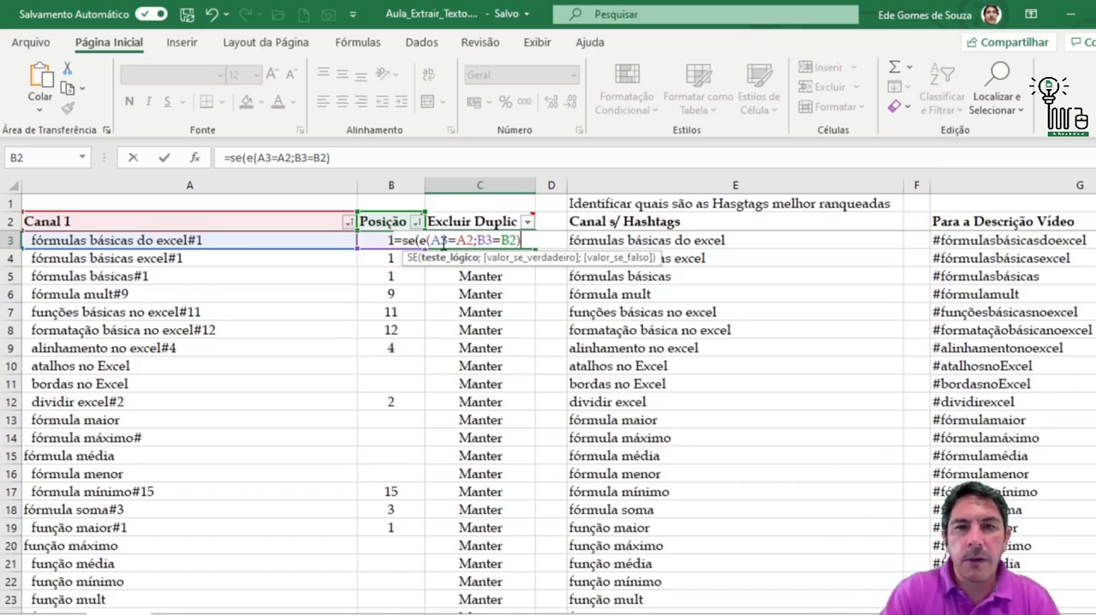
Complete the SE formula in C3 with "Excluir" as the true value and "Manter" as the false value
text(;)
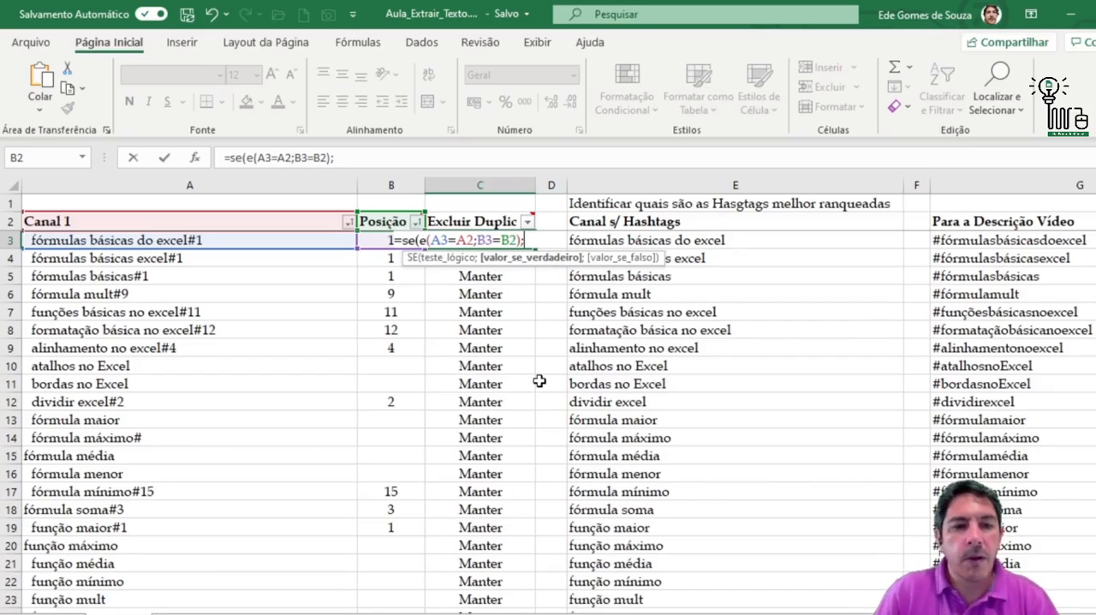
text(")
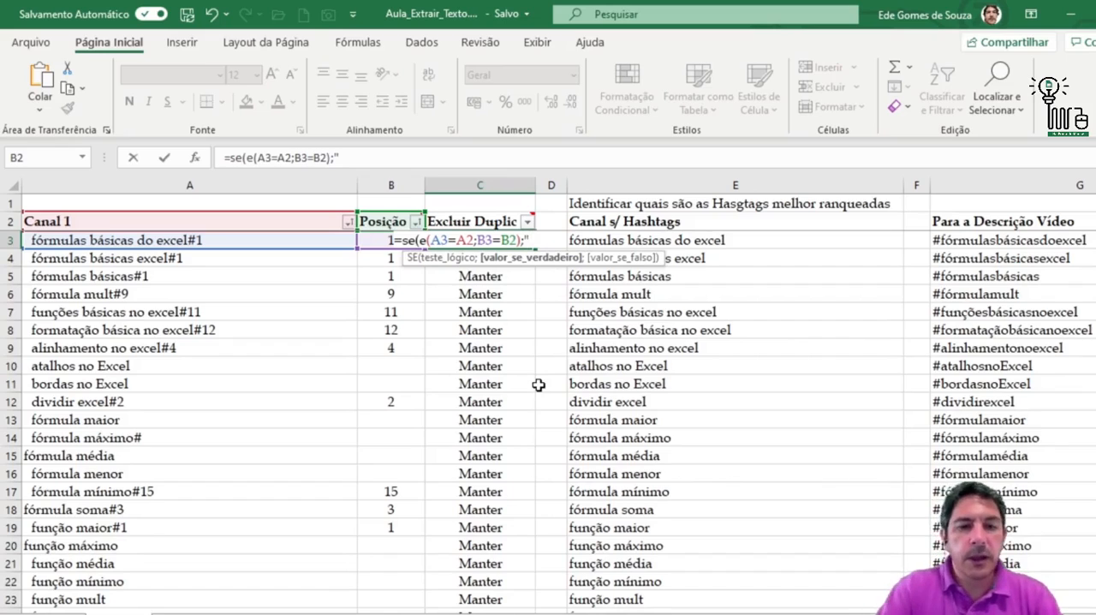
text(Excluir)
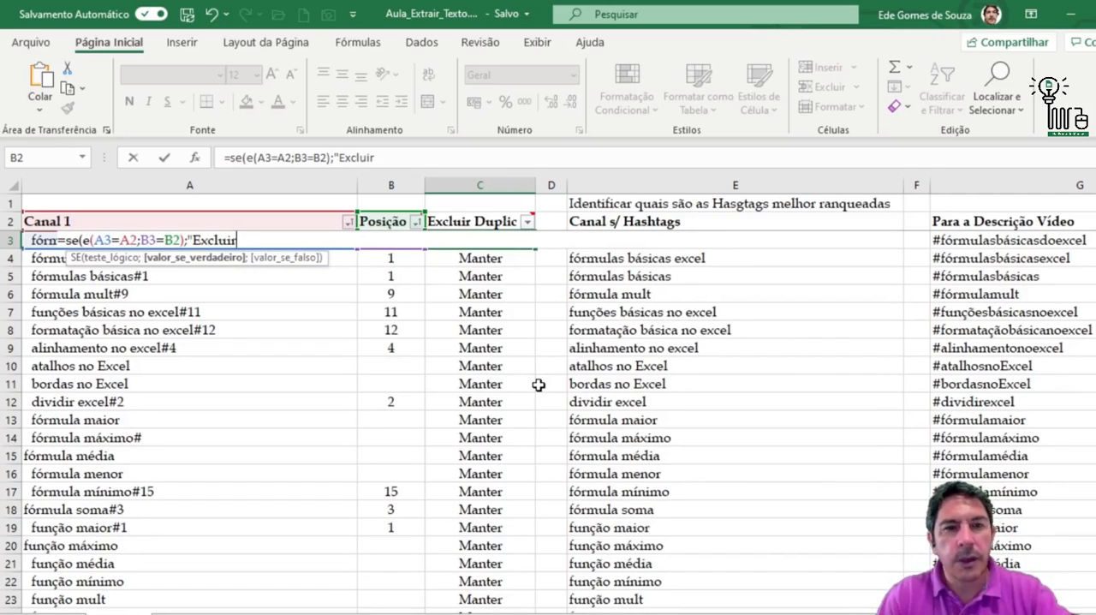
text(")
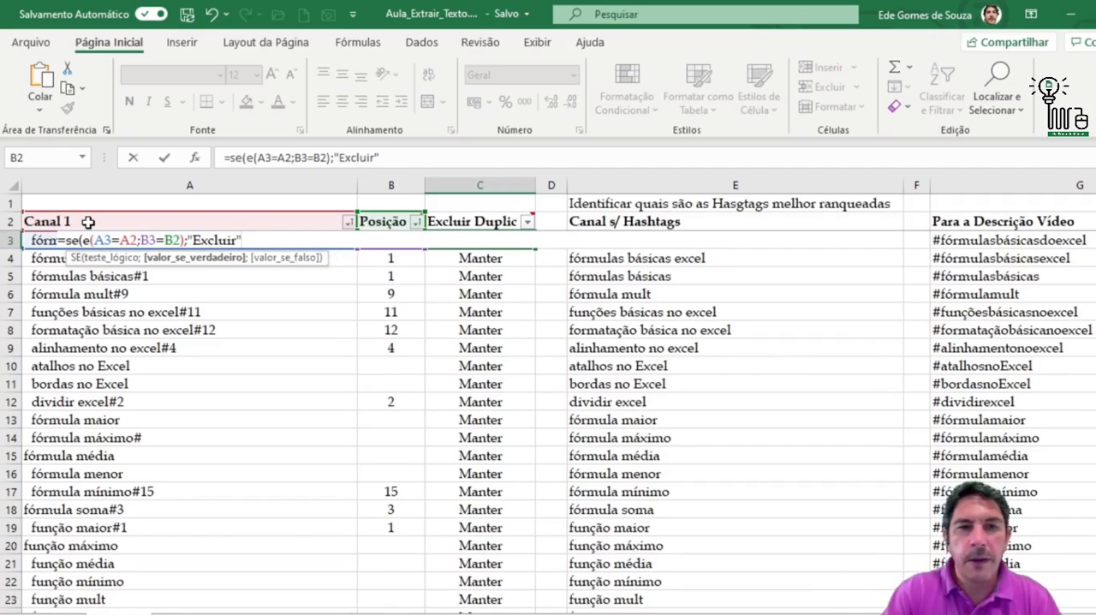
text(;)
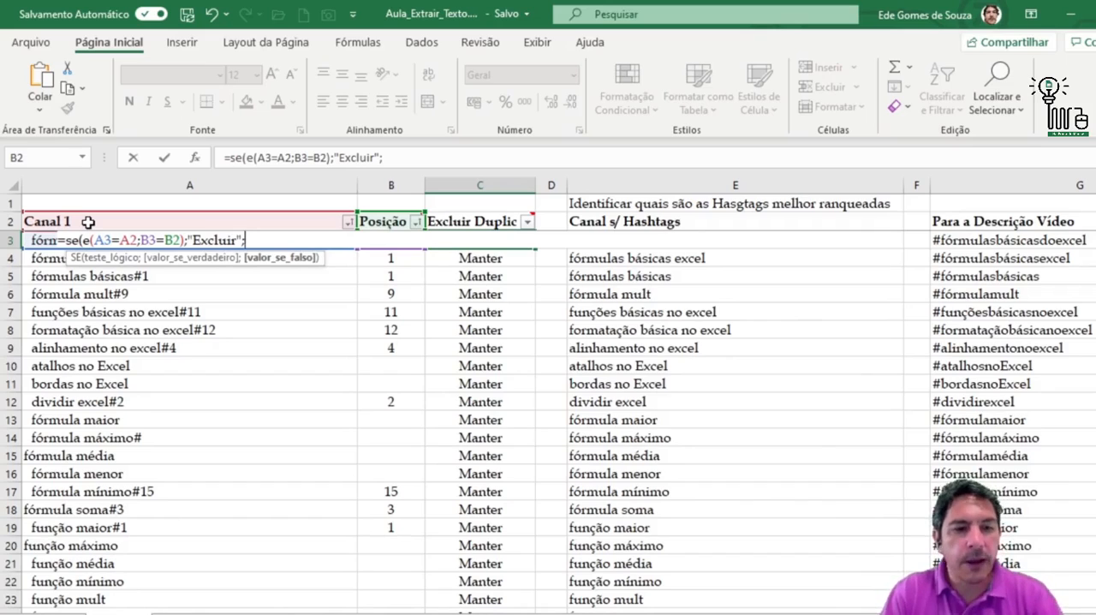
text(")
text(Man)
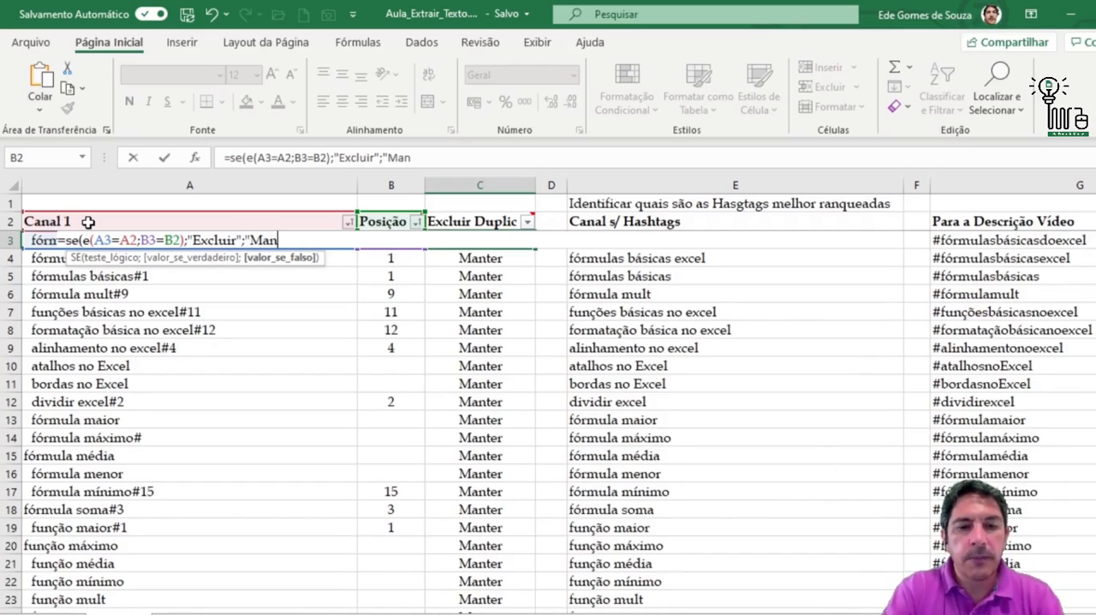
text(ter")
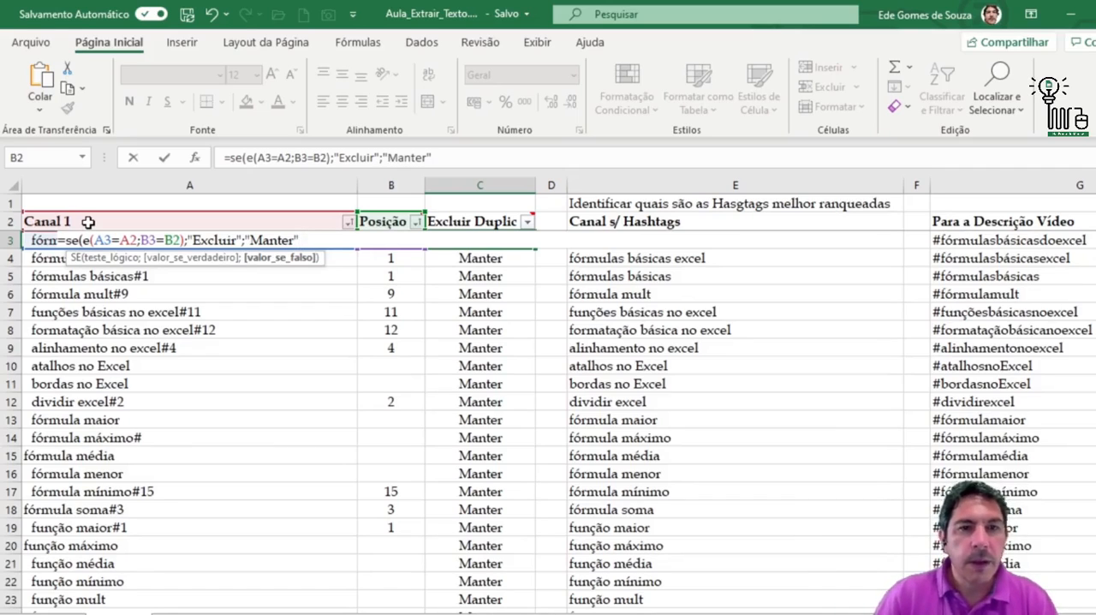
text())
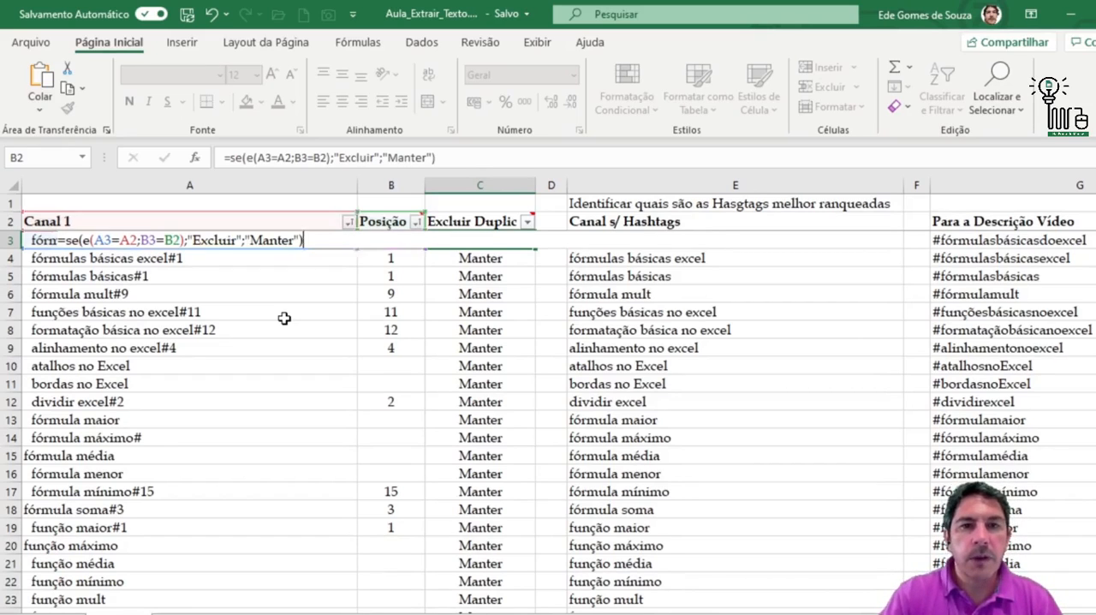
key(Return)
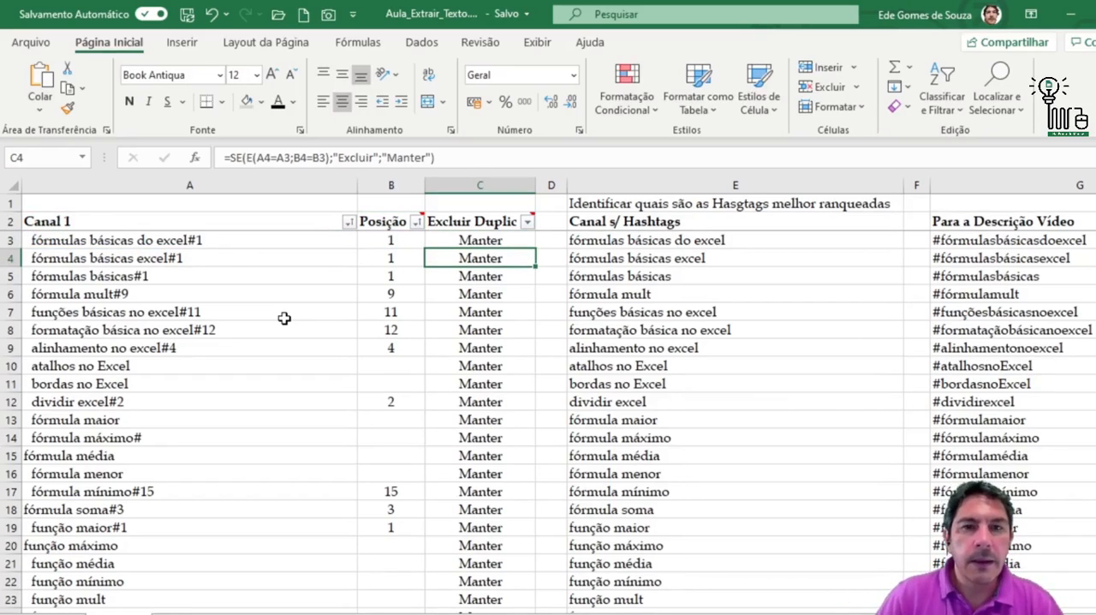
Fill the C3 formula down the Excluir Duplic column to row 30
click(477, 240)
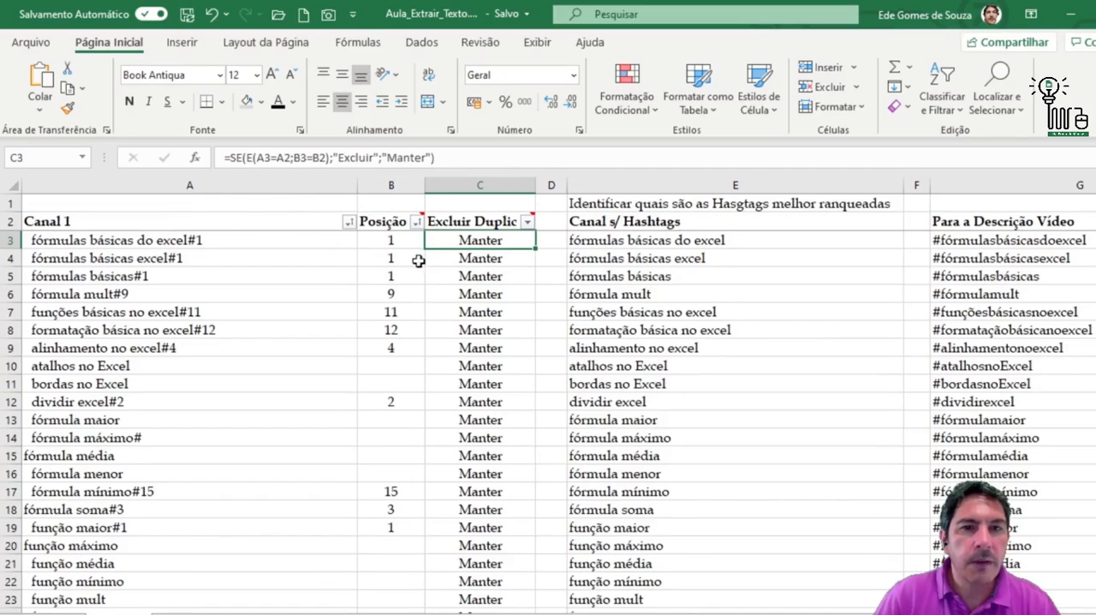
mouse_move(402, 218)
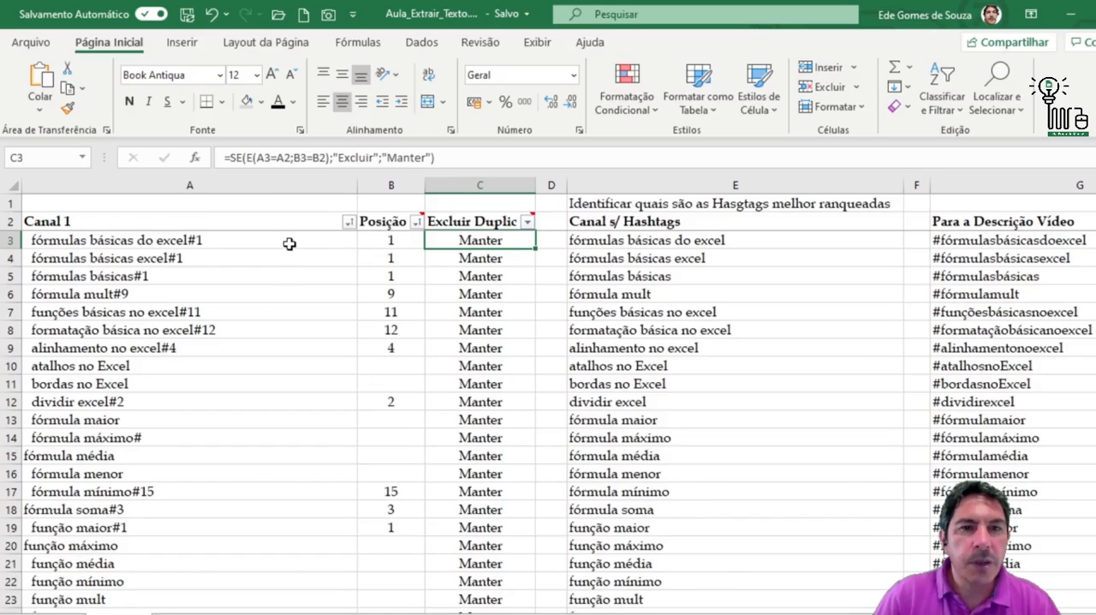
double_click(535, 249)
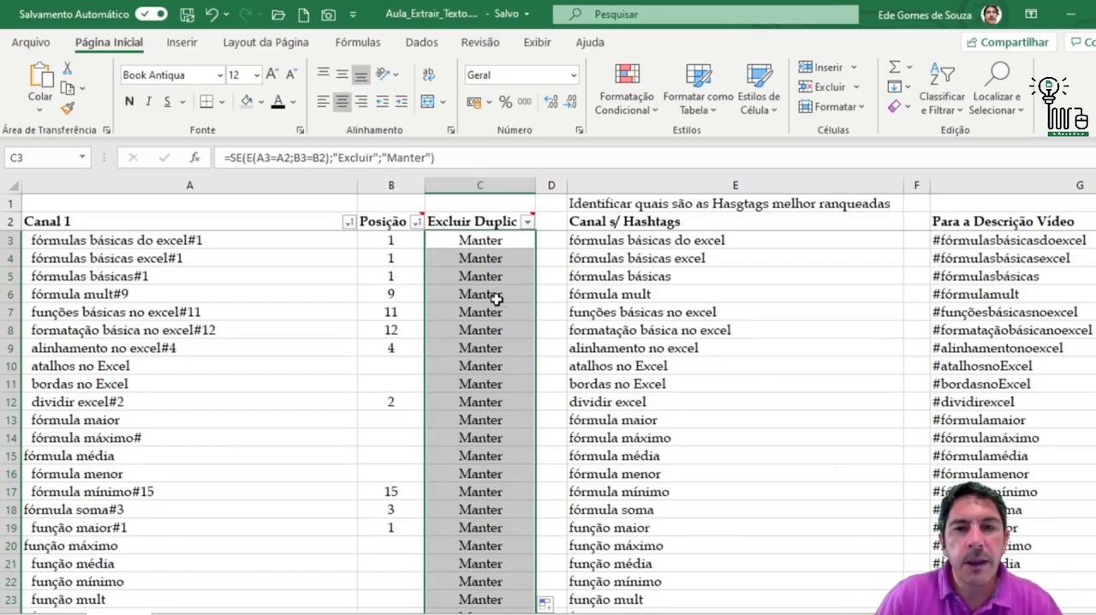
scroll(473, 381, down, 3)
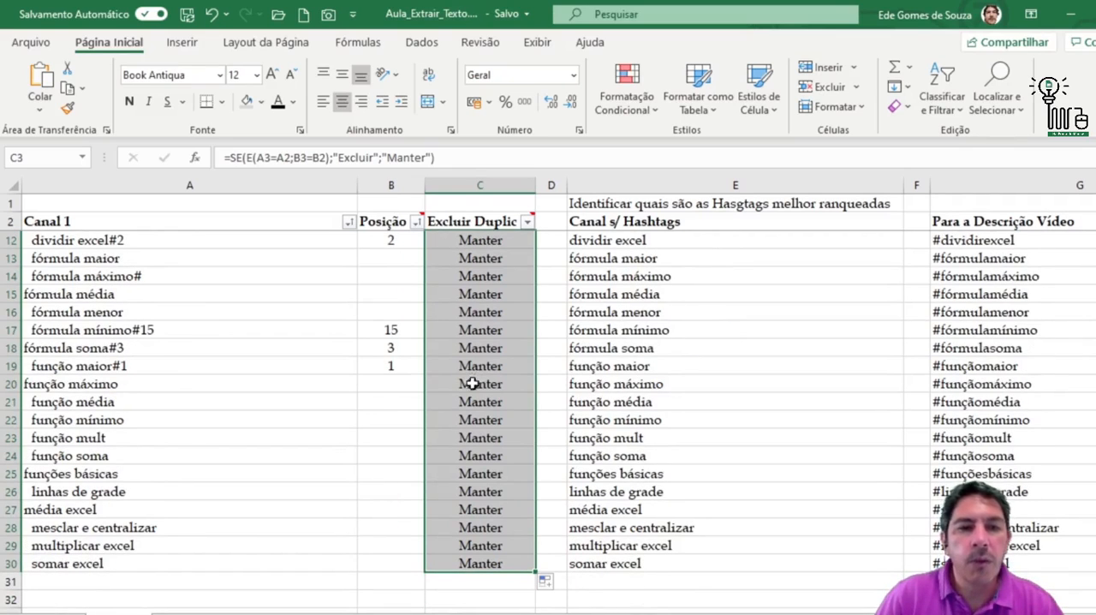
scroll(516, 482, up, 2)
scroll(516, 482, up, 1)
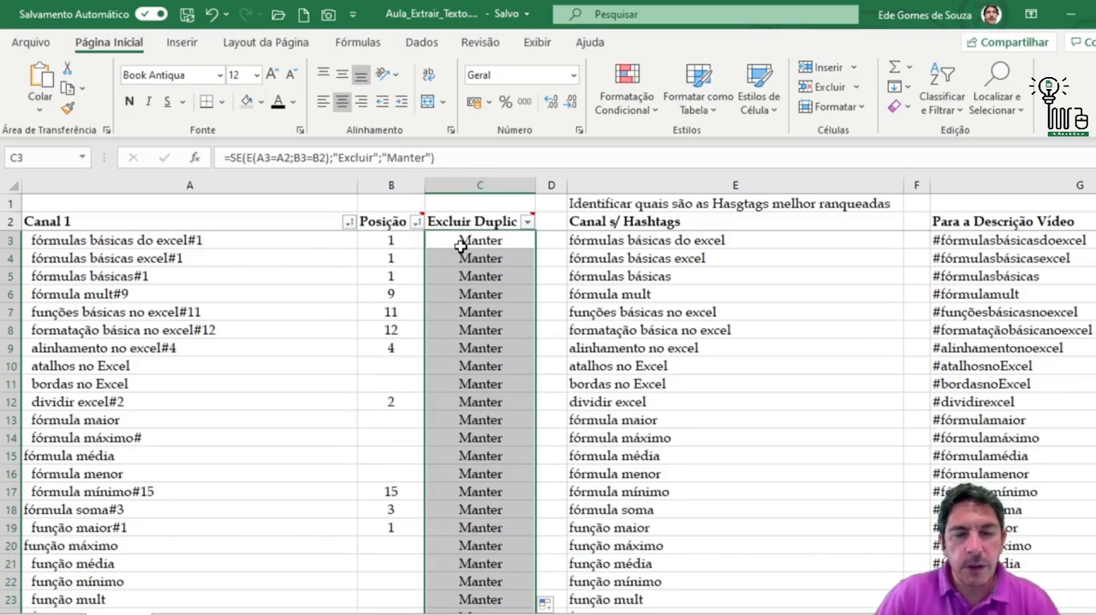
click(530, 242)
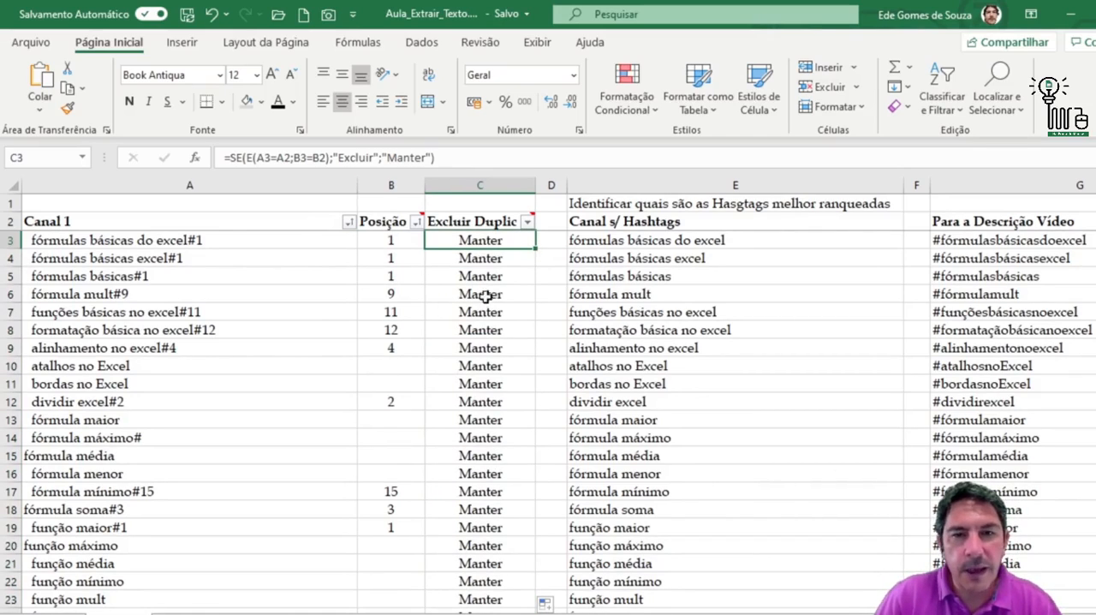
double_click(537, 249)
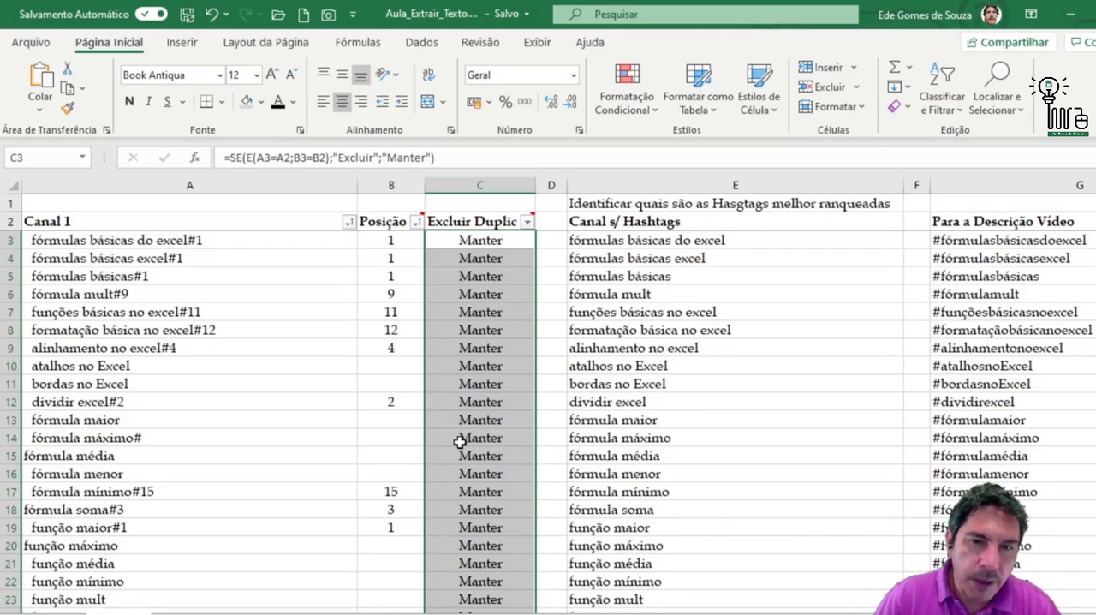
Reapply the C3 formula down the rows of the Excluir Duplic column
scroll(460, 441, down, 3)
scroll(460, 441, down, 1)
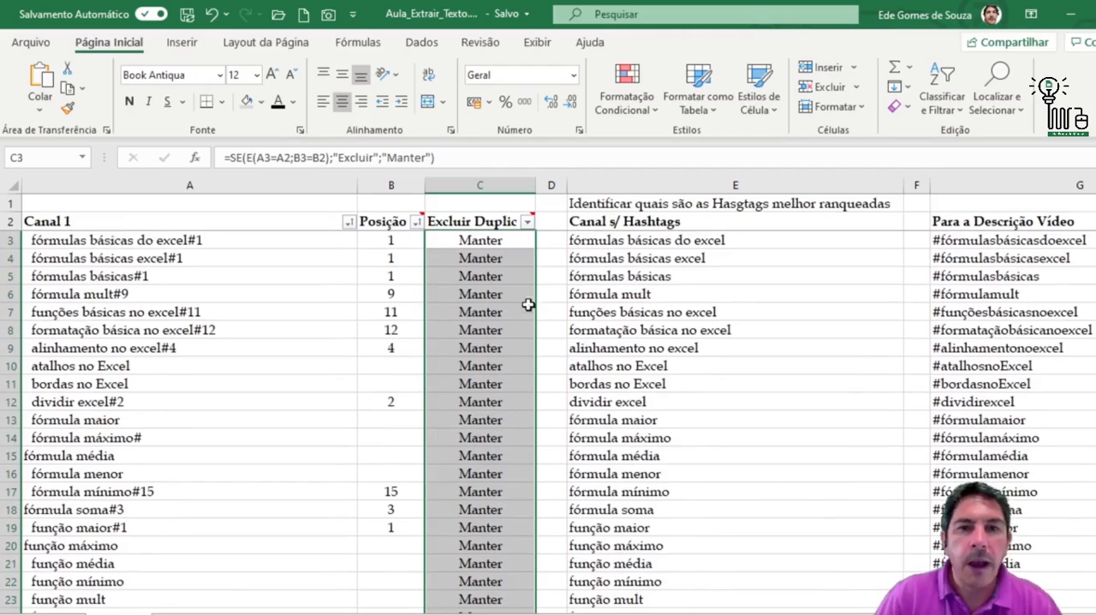
click(531, 248)
drag(537, 248, 538, 571)
scroll(664, 491, up, 3)
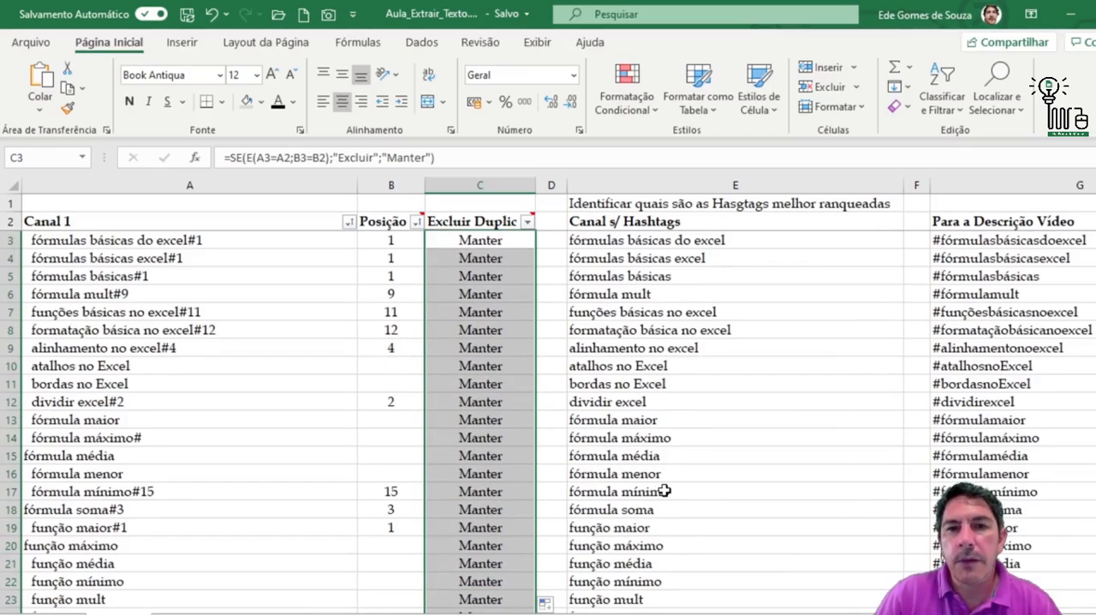
Examine the row 3 formulas in the Posição, Excluir Duplic, Canal s/ Hashtags, Para a Descrição Vídeo and Para o Campo TAGS columns
click(625, 242)
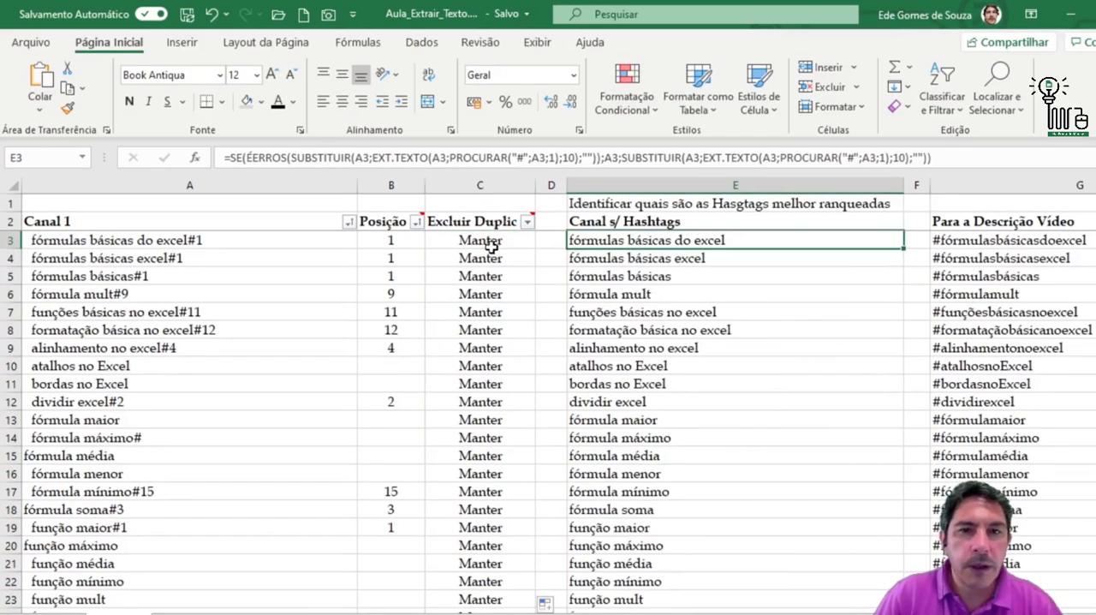
click(491, 247)
click(372, 244)
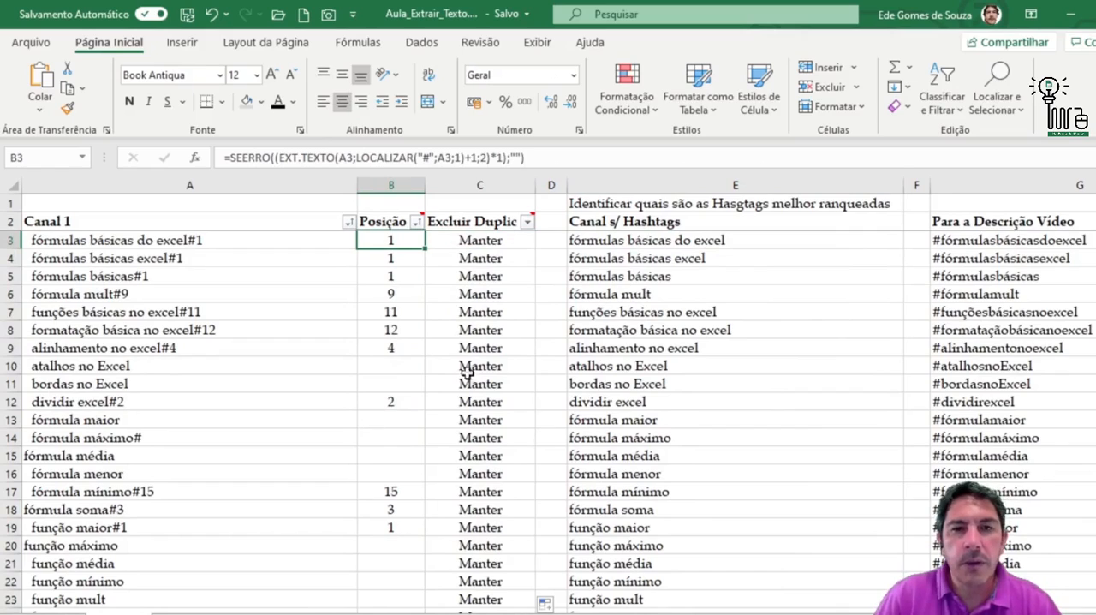
click(500, 243)
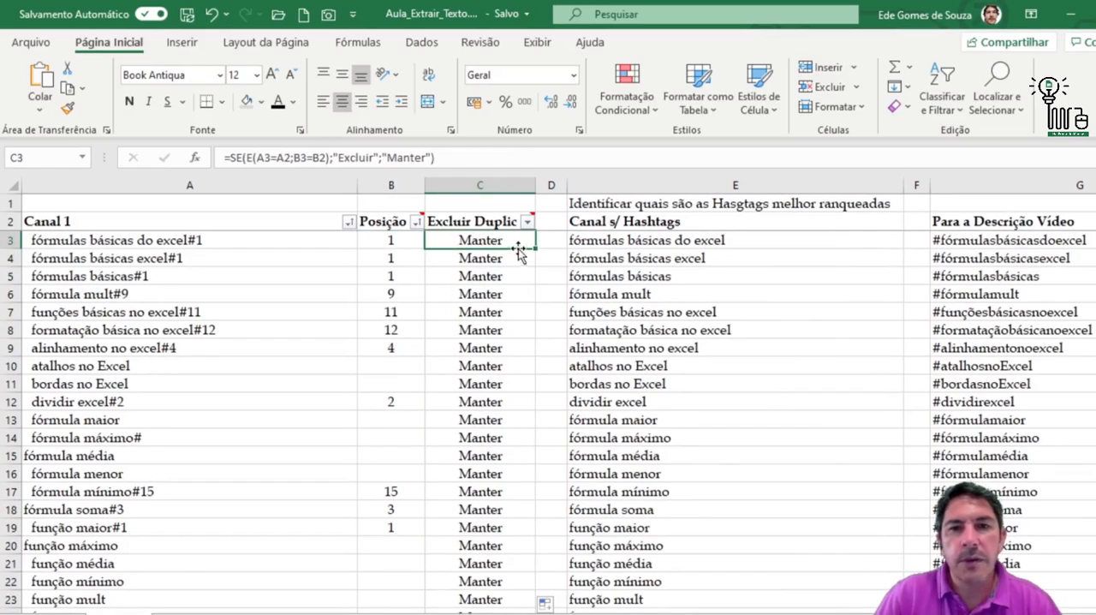
click(640, 241)
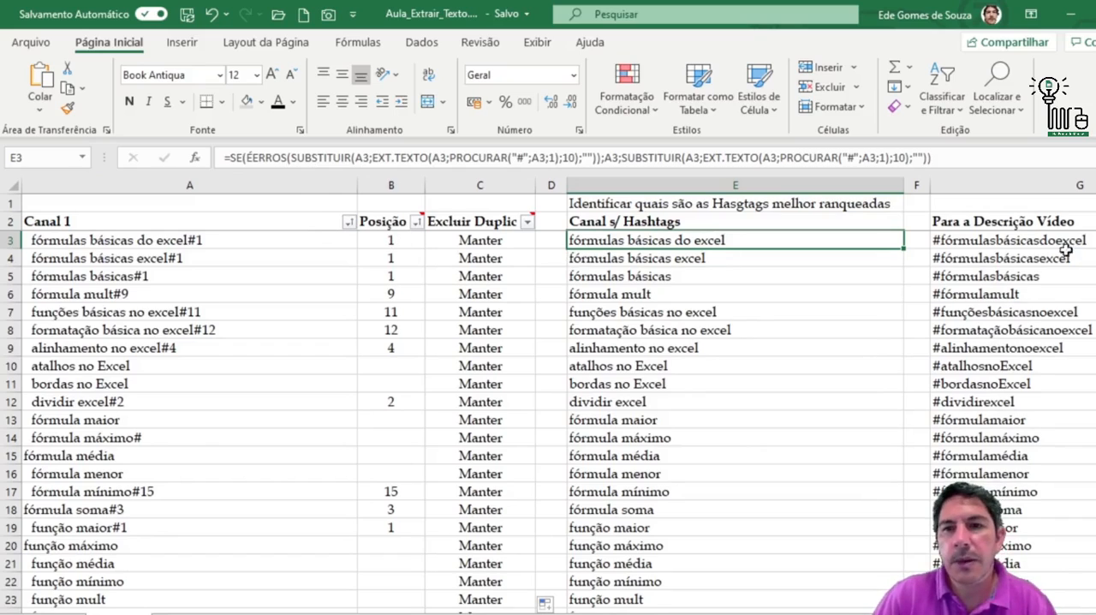
click(1034, 241)
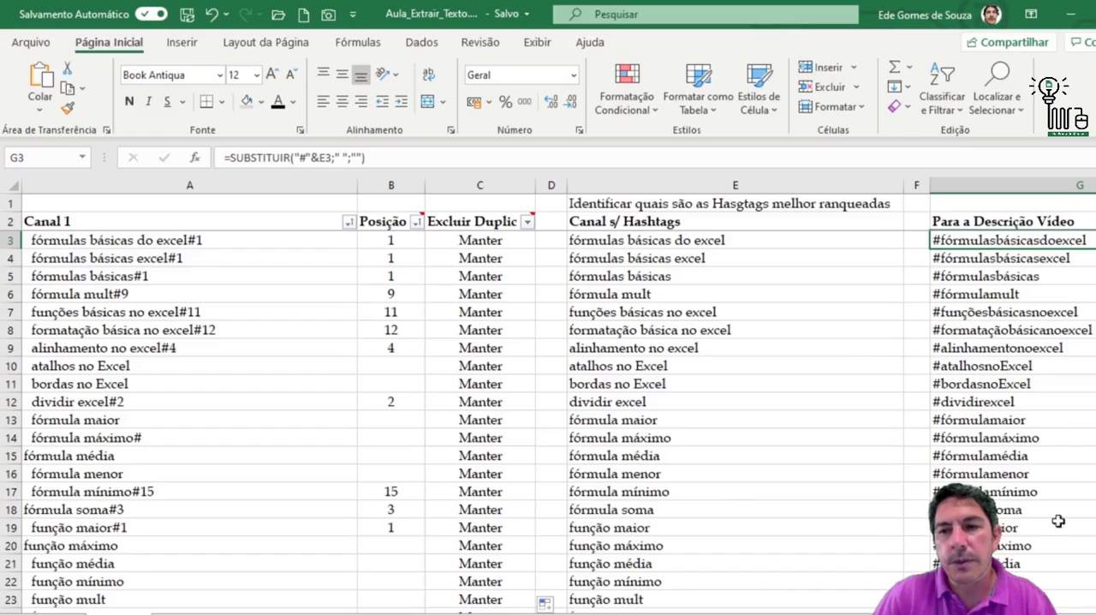
scroll(558, 395, right, 4)
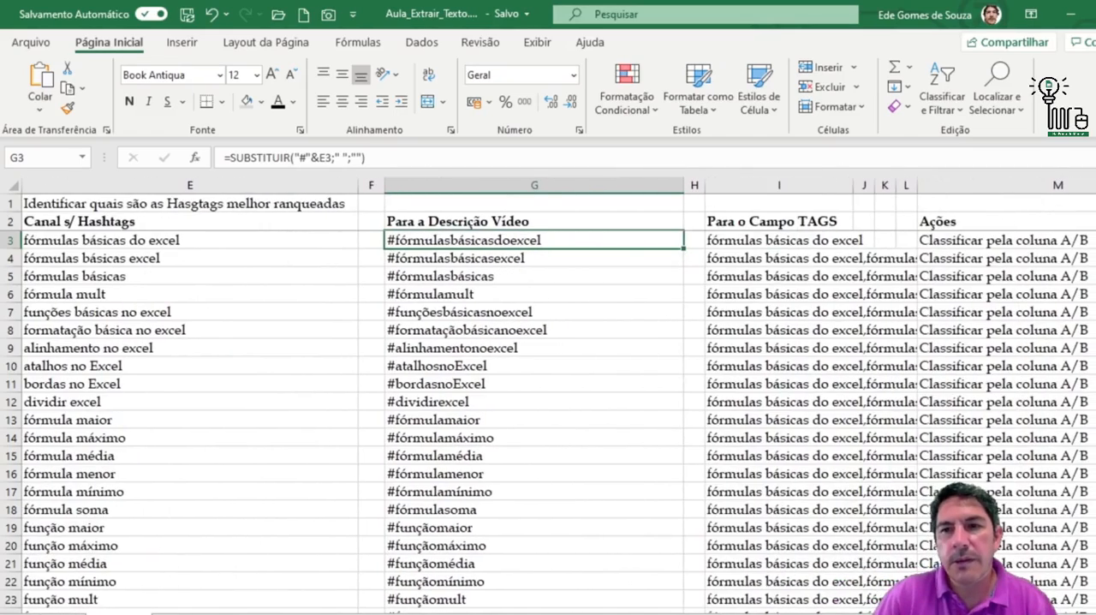
scroll(485, 316, right, 2)
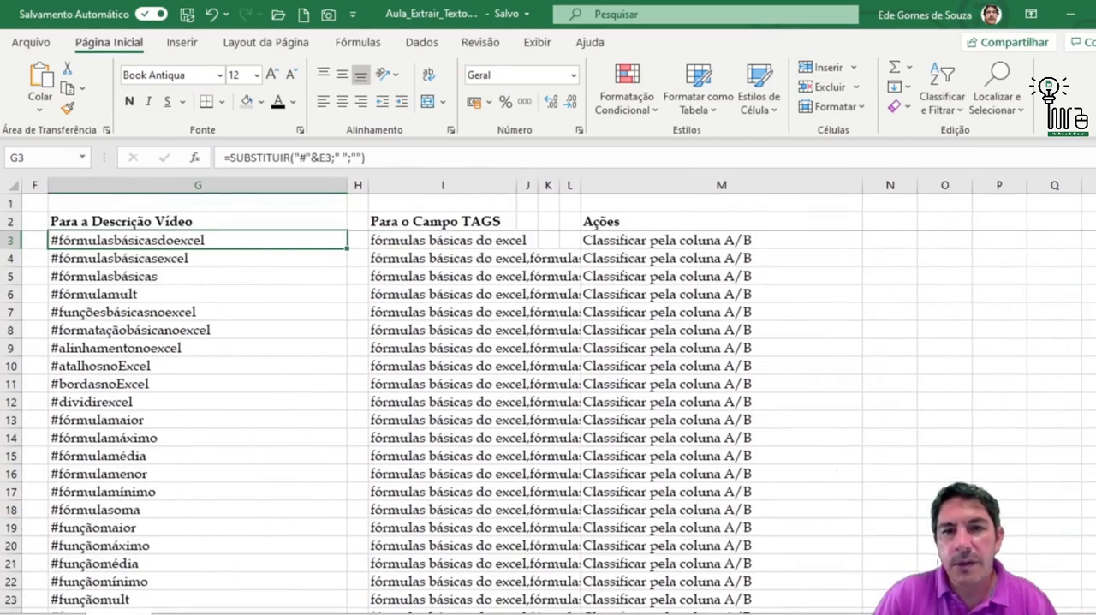
click(452, 243)
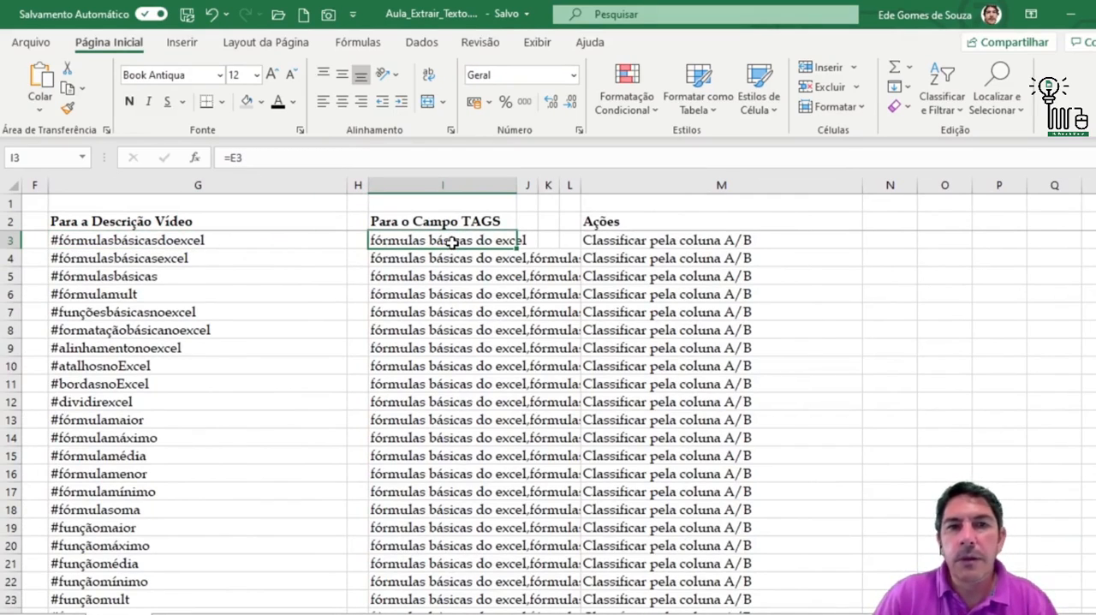